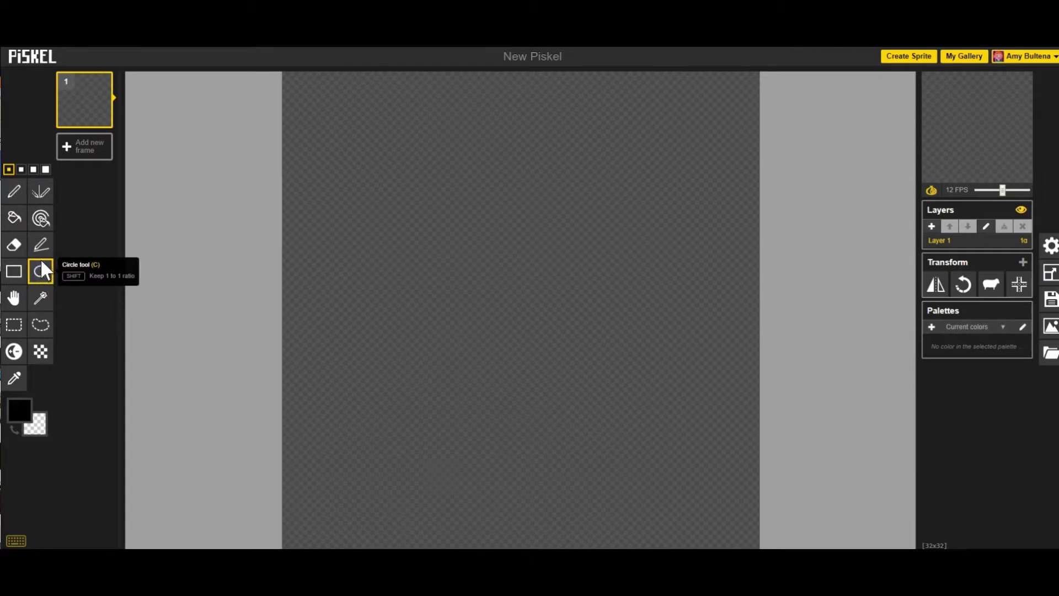
# Step: Draw a large black circle outline spanning most of the 32x32 canvas
pyautogui.moveTo(358, 166); pyautogui.dragTo(693, 497)
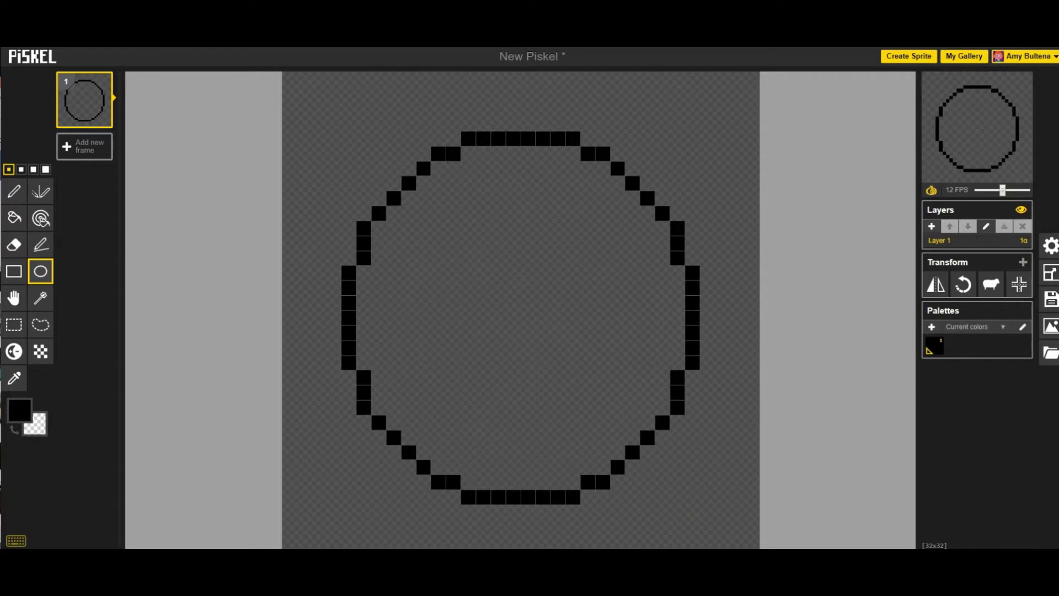
pyautogui.click(27, 415)
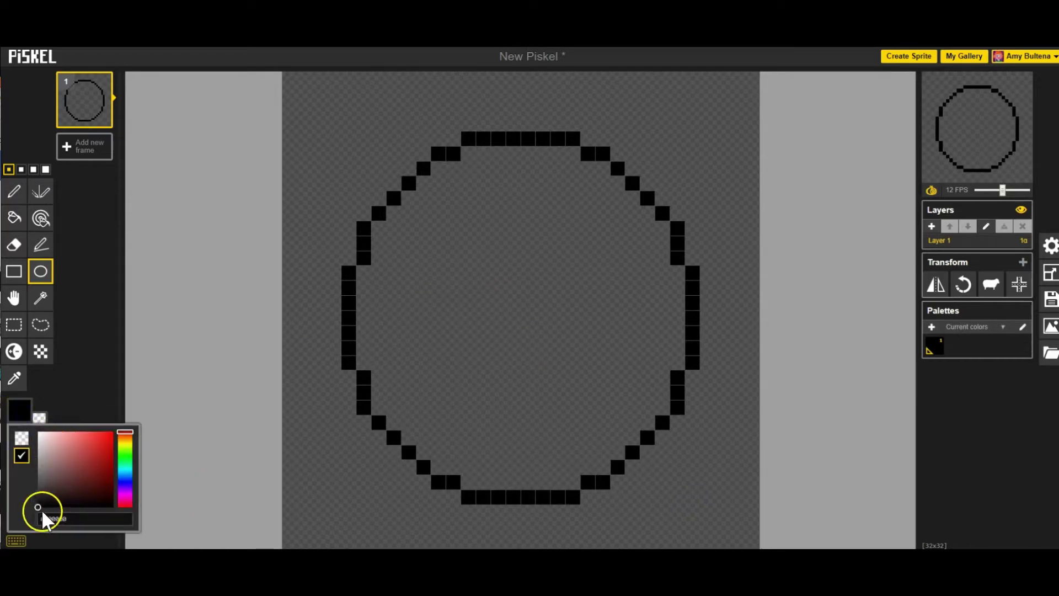
# Step: Fill the circle's interior solid yellow (#f2eb12) with the paint bucket
pyautogui.moveTo(40, 504)
pyautogui.mouseDown()
pyautogui.moveTo(71, 497)
pyautogui.moveTo(102, 451)
pyautogui.moveTo(129, 444)
pyautogui.moveTo(104, 448)
pyautogui.moveTo(109, 438)
pyautogui.moveTo(126, 447)
pyautogui.mouseUp()
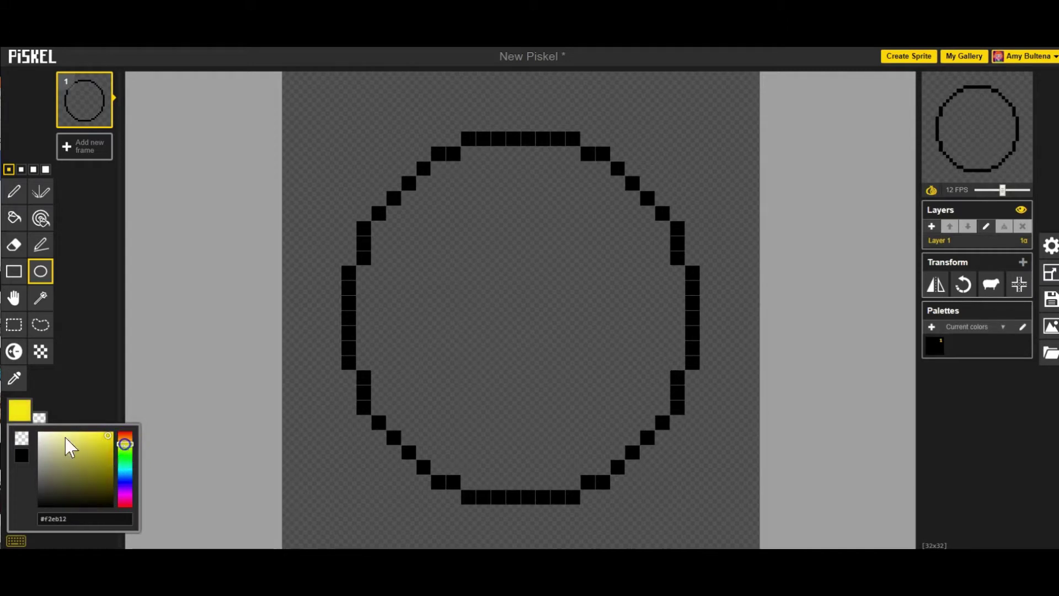
pyautogui.click(14, 219)
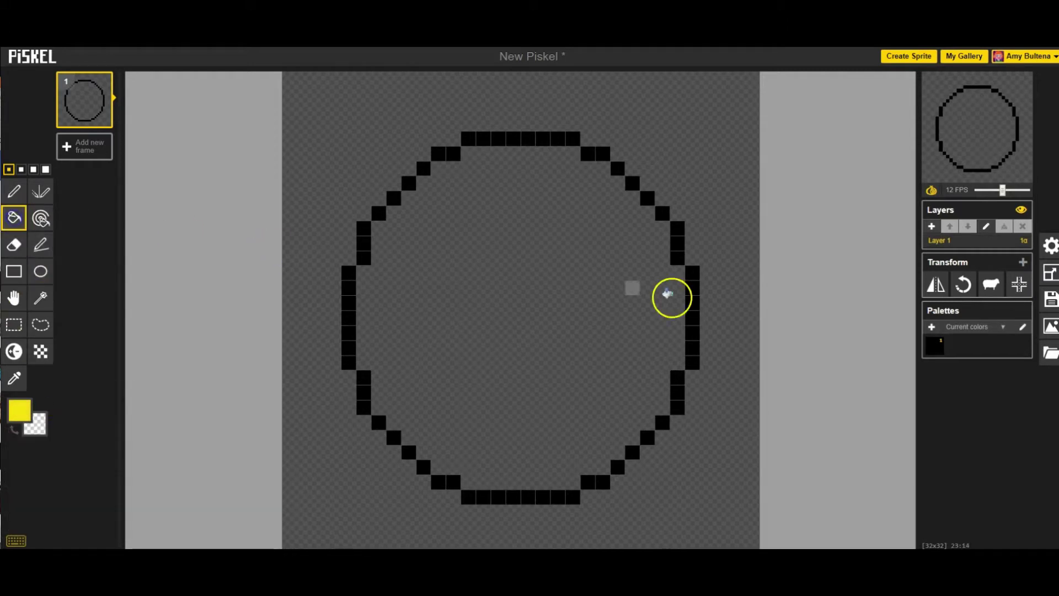
pyautogui.click(538, 296)
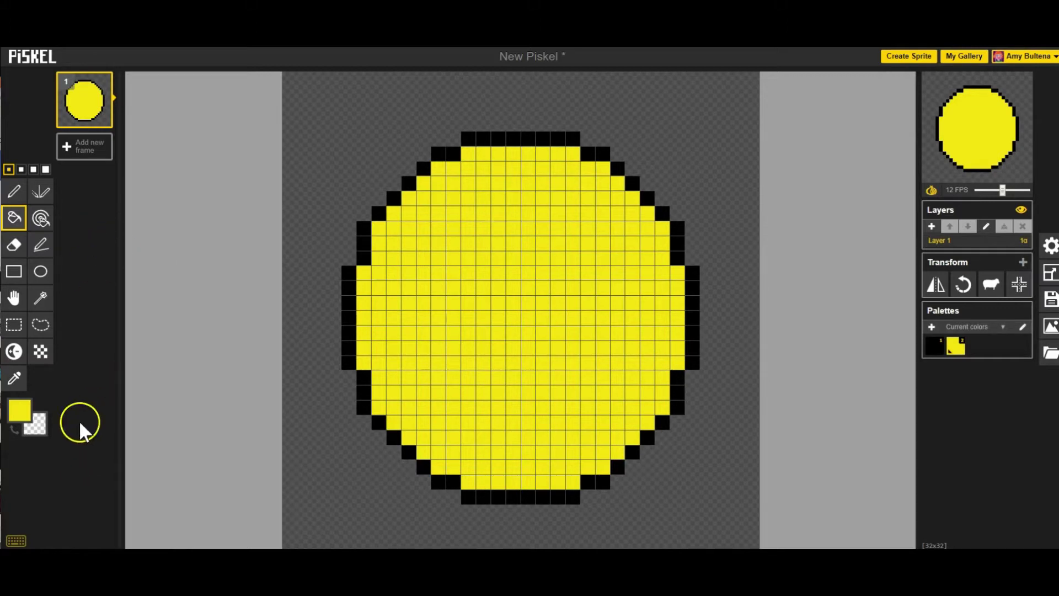
pyautogui.click(21, 414)
# Step: Draw two matching black oval eye outlines on the yellow face
pyautogui.click(42, 458)
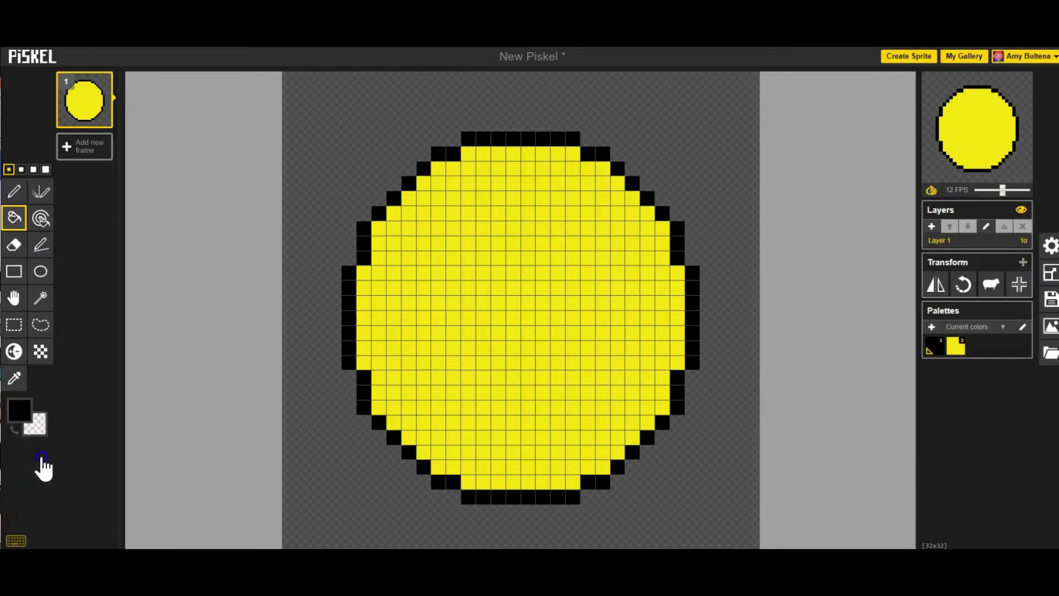
pyautogui.click(14, 191)
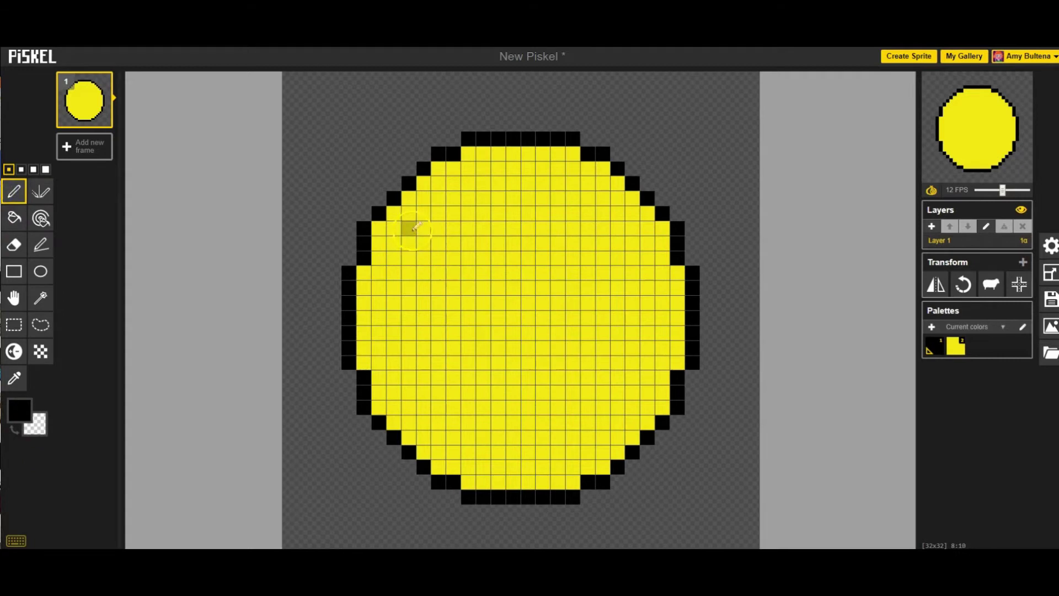
pyautogui.click(41, 271)
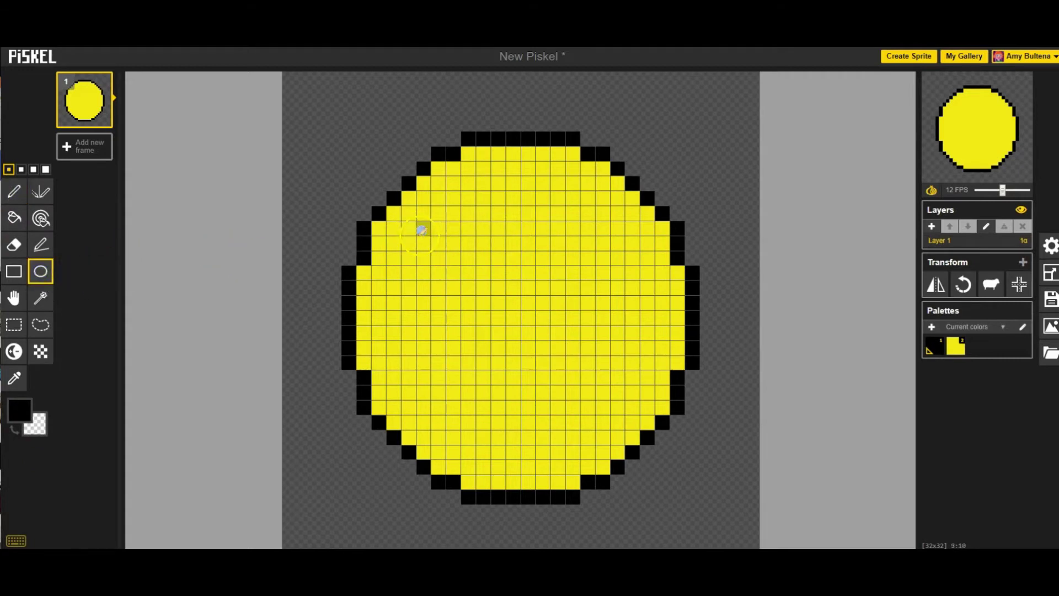
pyautogui.moveTo(414, 229); pyautogui.dragTo(481, 327)
pyautogui.moveTo(550, 230); pyautogui.dragTo(613, 336)
# Step: Fill both eye ovals white, then set the drawing colour back to black
pyautogui.click(20, 413)
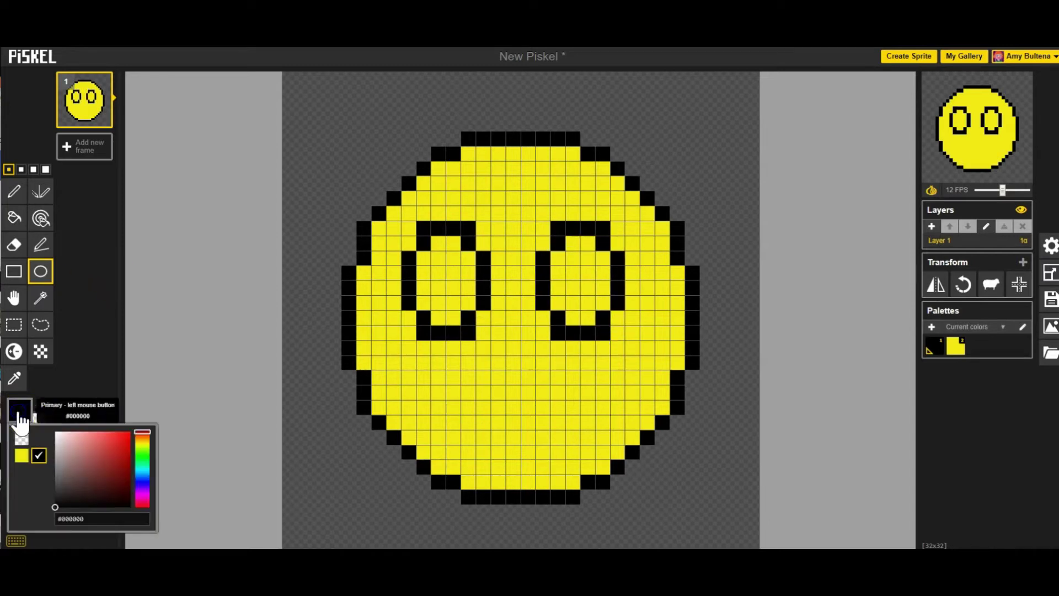
pyautogui.moveTo(55, 510); pyautogui.dragTo(40, 445)
pyautogui.click(13, 221)
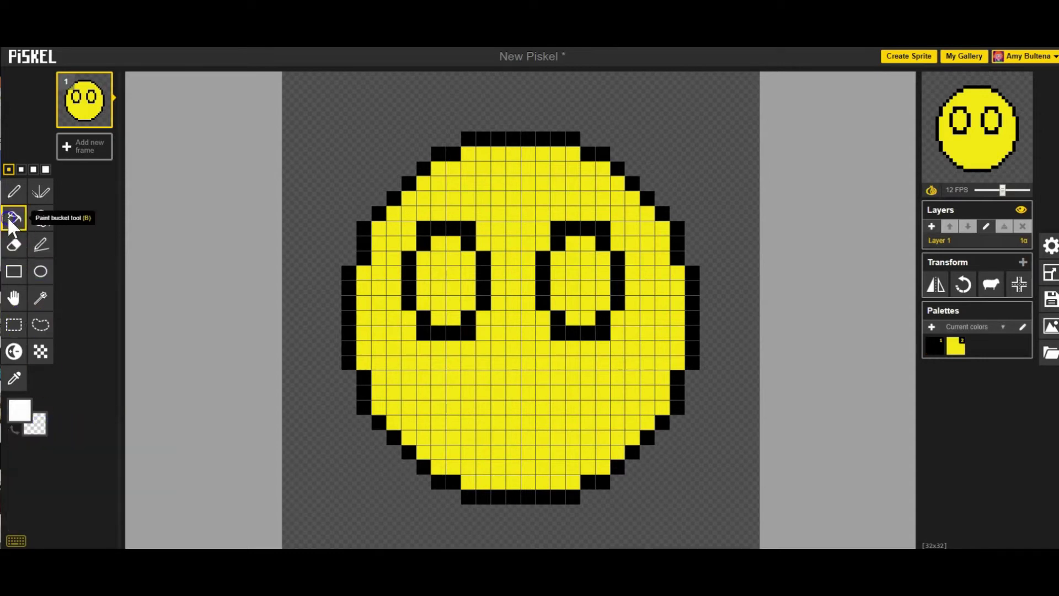
pyautogui.click(439, 270)
pyautogui.click(581, 283)
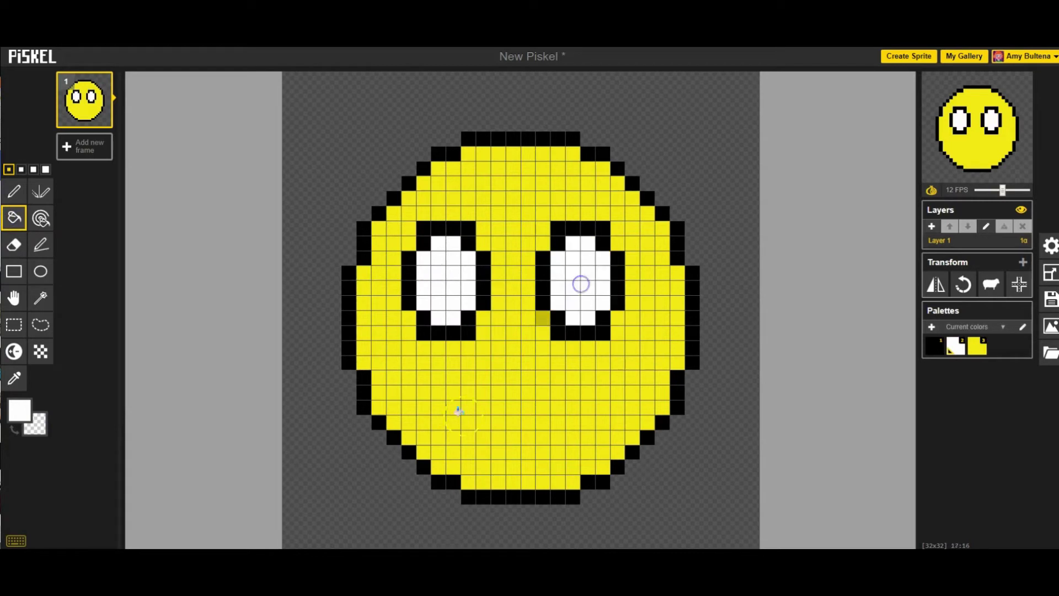
pyautogui.click(20, 411)
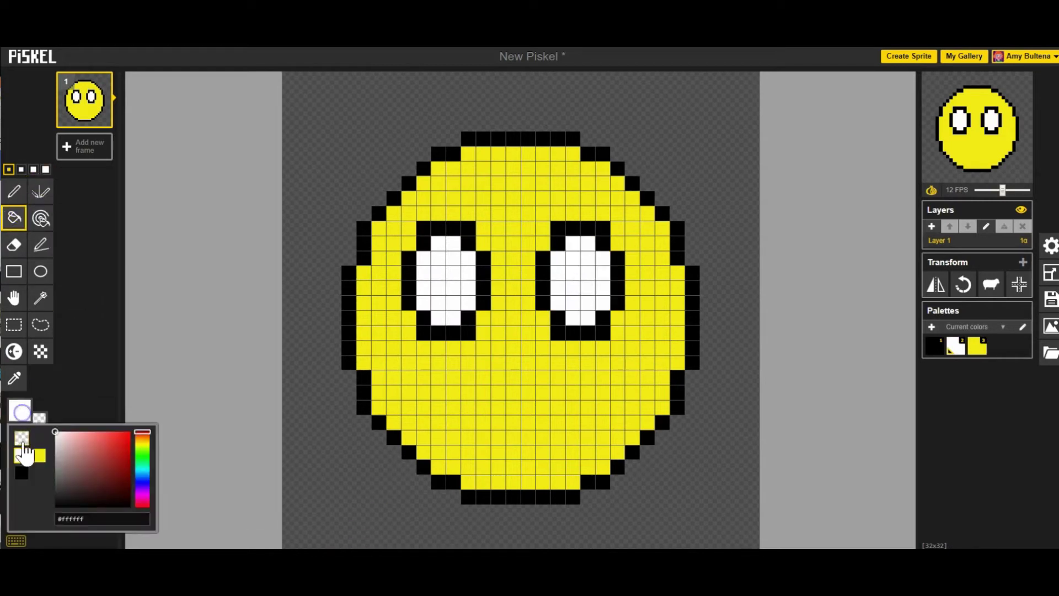
pyautogui.click(21, 473)
pyautogui.click(13, 191)
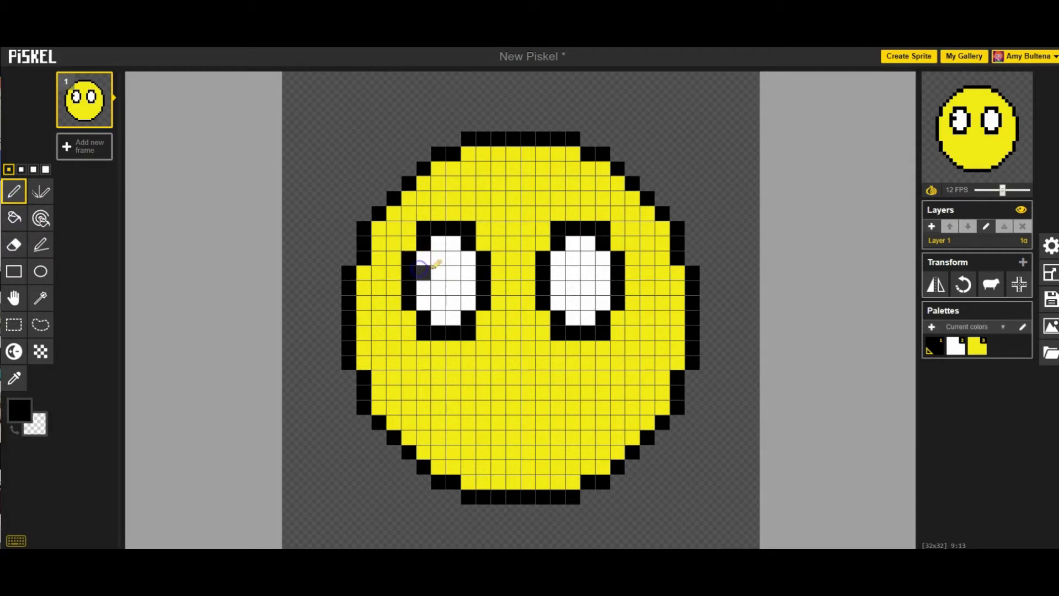
# Step: Paint black pupils and a wide smiling mouth, then preview at 1x and full size
pyautogui.moveTo(435, 284); pyautogui.dragTo(424, 287)
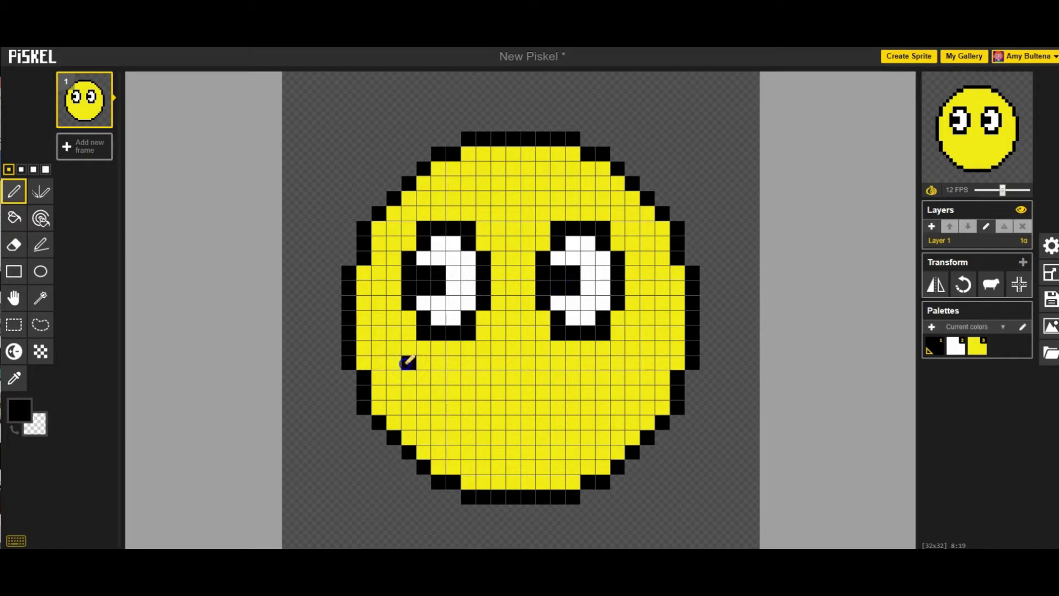
pyautogui.moveTo(473, 426)
pyautogui.mouseDown()
pyautogui.moveTo(545, 434)
pyautogui.moveTo(577, 415)
pyautogui.mouseUp()
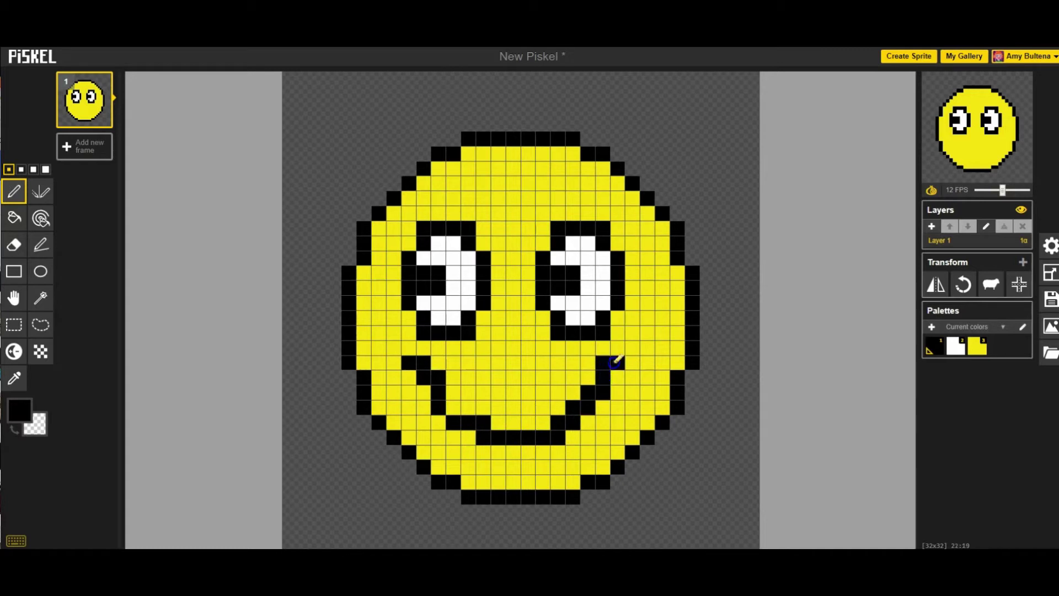
pyautogui.moveTo(1001, 133)
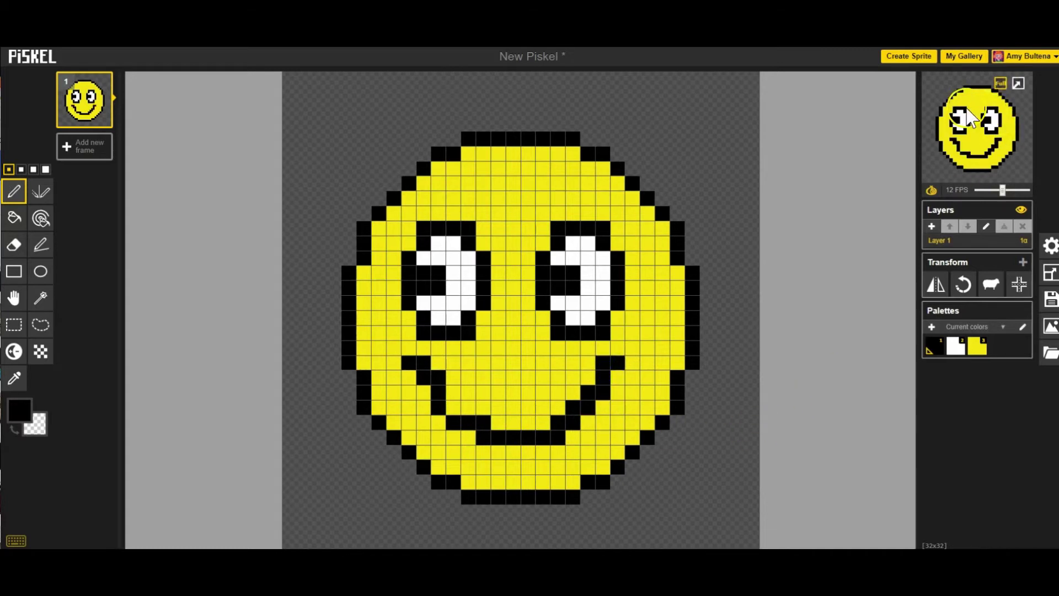
pyautogui.click(1001, 83)
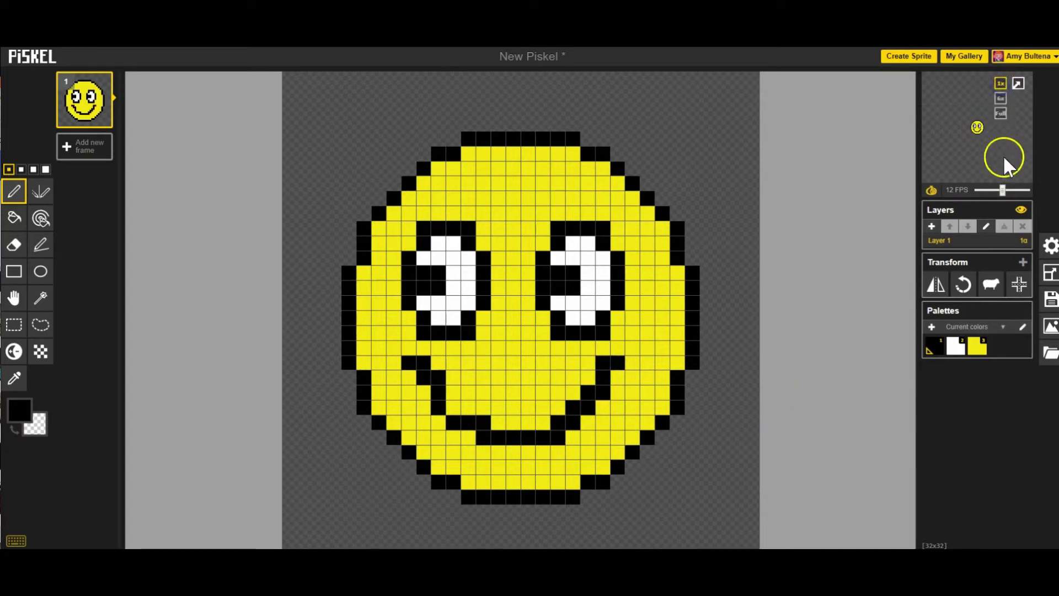
pyautogui.click(999, 114)
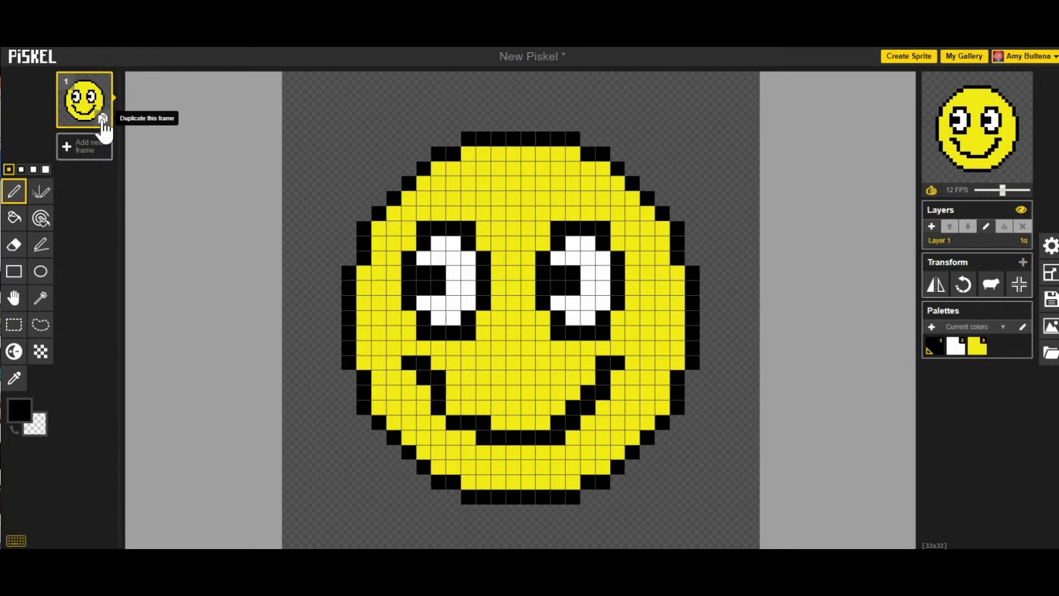
# Step: Duplicate the face as frame 2 and paint over the right eye's outline in yellow
pyautogui.click(104, 120)
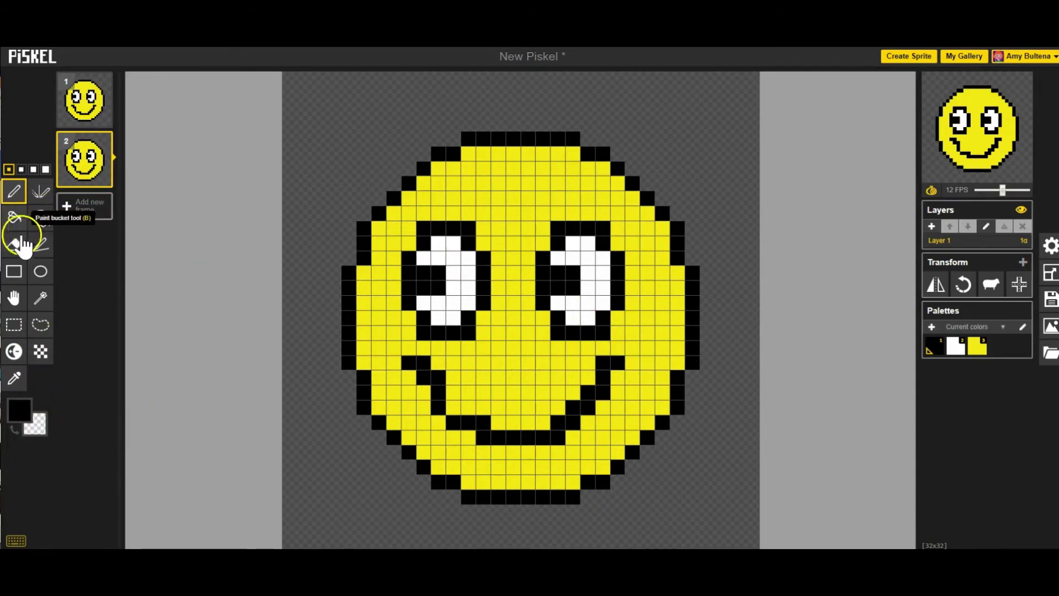
pyautogui.click(19, 410)
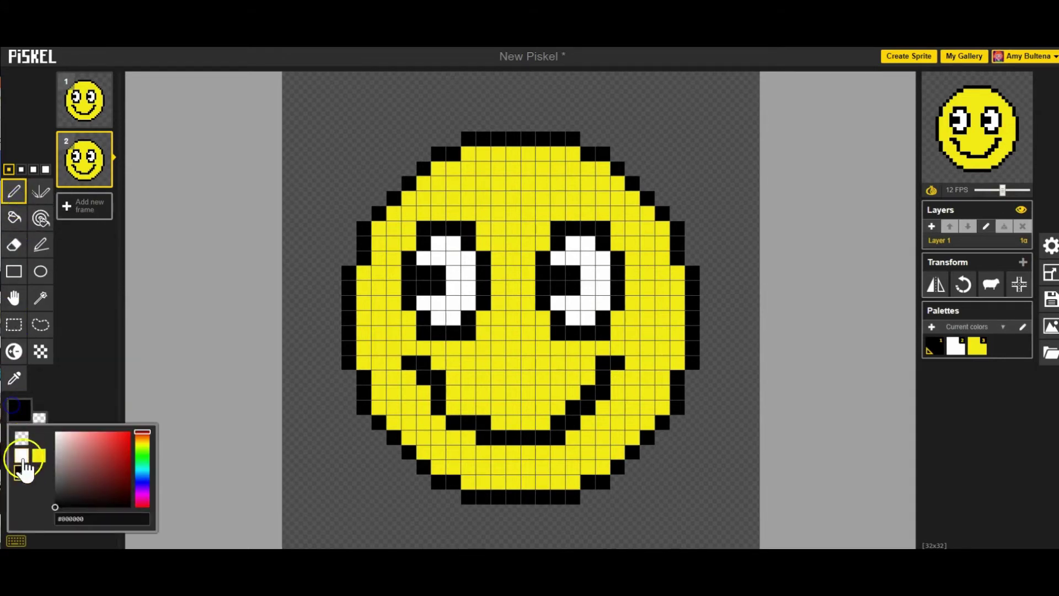
pyautogui.click(39, 455)
pyautogui.moveTo(617, 244)
pyautogui.mouseDown()
pyautogui.moveTo(596, 320)
pyautogui.moveTo(566, 324)
pyautogui.moveTo(547, 284)
pyautogui.moveTo(569, 231)
pyautogui.moveTo(581, 229)
pyautogui.moveTo(553, 281)
pyautogui.moveTo(574, 283)
pyautogui.moveTo(550, 307)
pyautogui.moveTo(597, 332)
pyautogui.mouseUp()
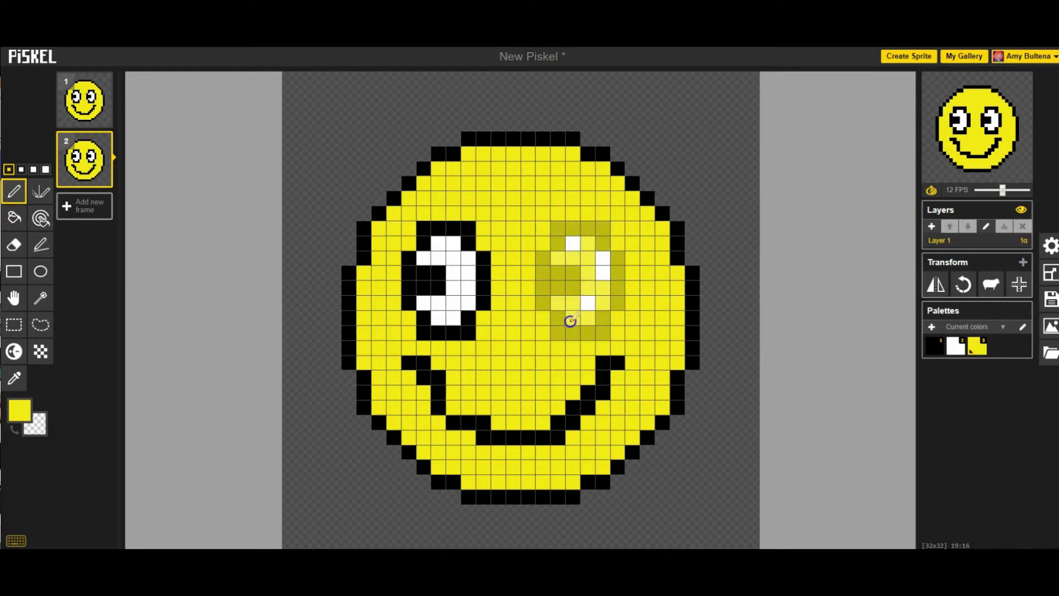
# Step: Cover the right eye's last white pixel in yellow, turn onion skin off, and reselect black
pyautogui.click(573, 243)
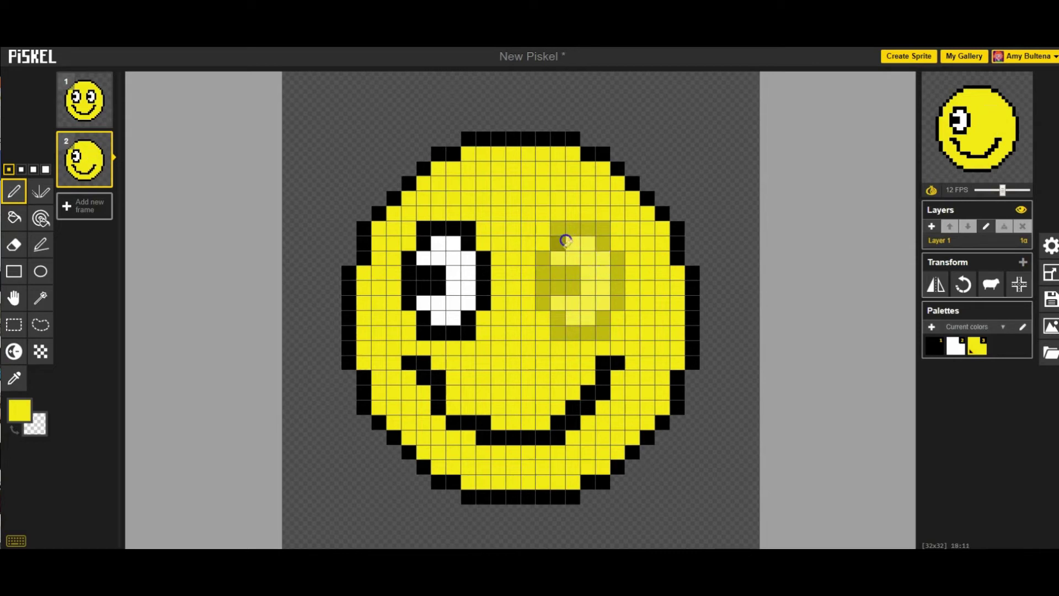
pyautogui.click(931, 191)
pyautogui.click(931, 191)
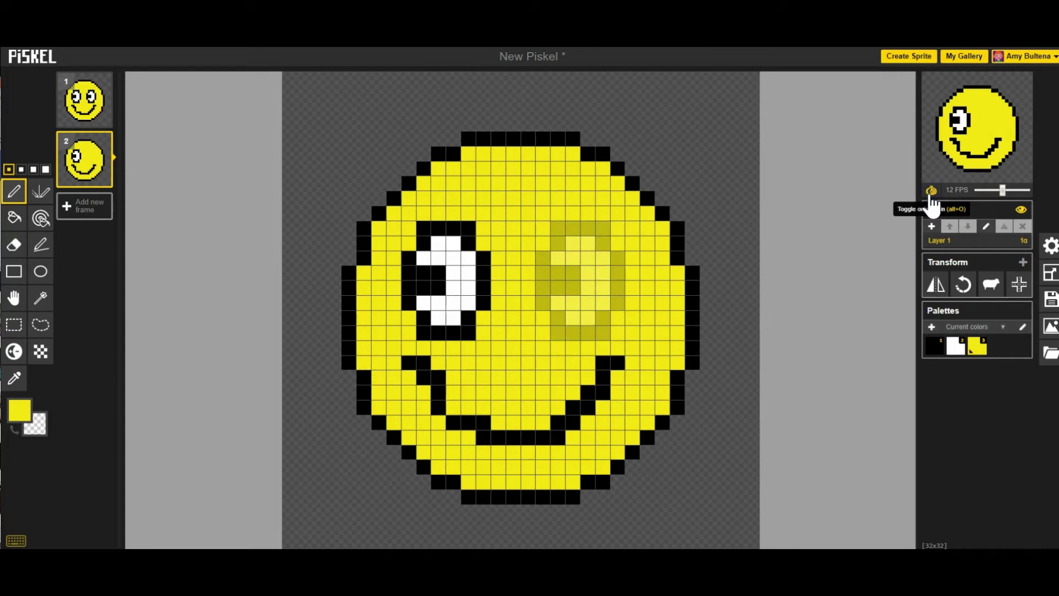
pyautogui.click(932, 198)
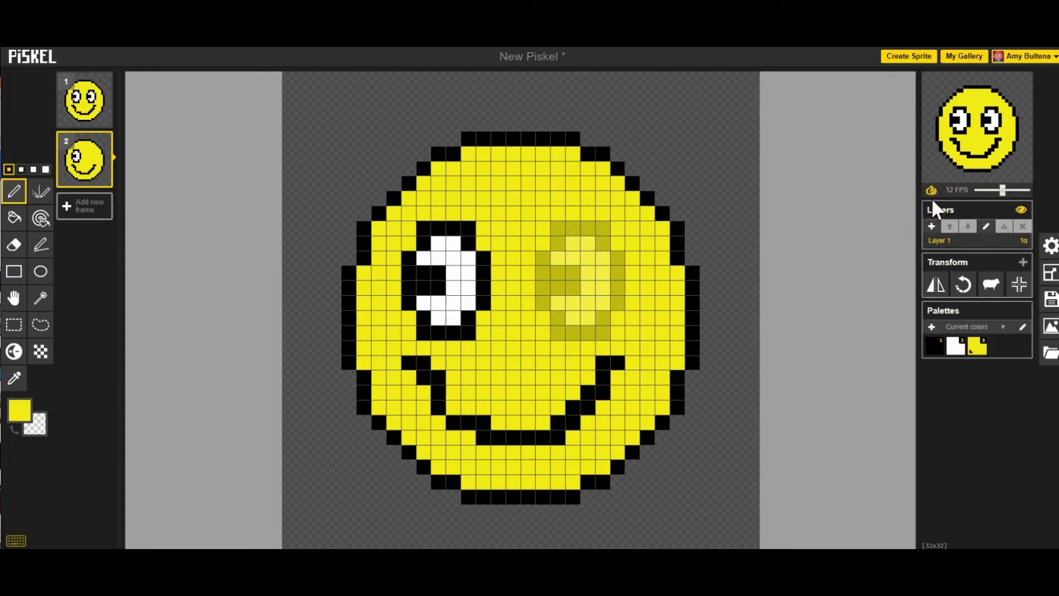
pyautogui.click(932, 200)
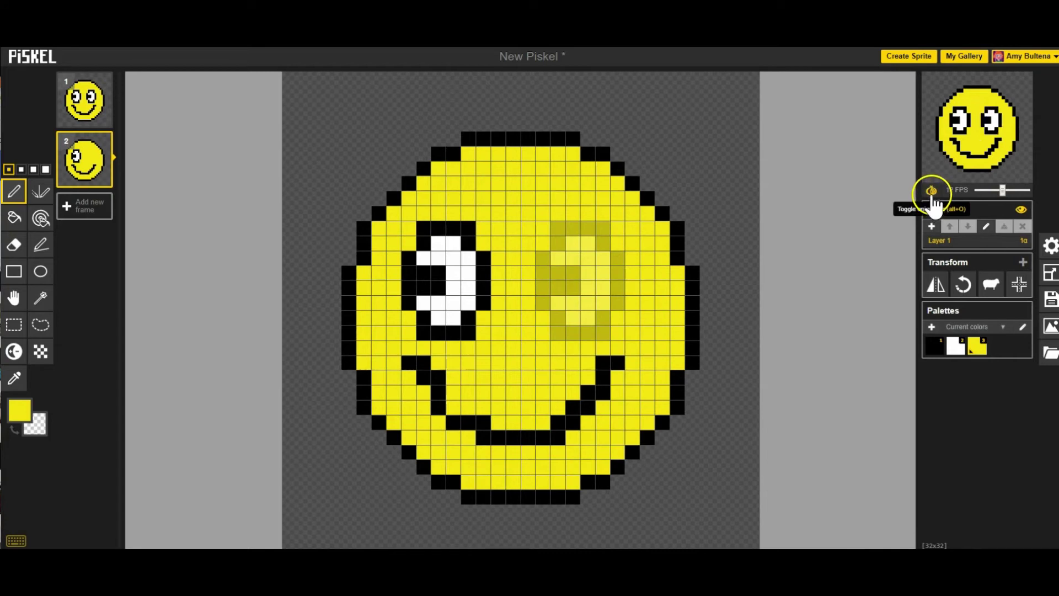
pyautogui.click(932, 198)
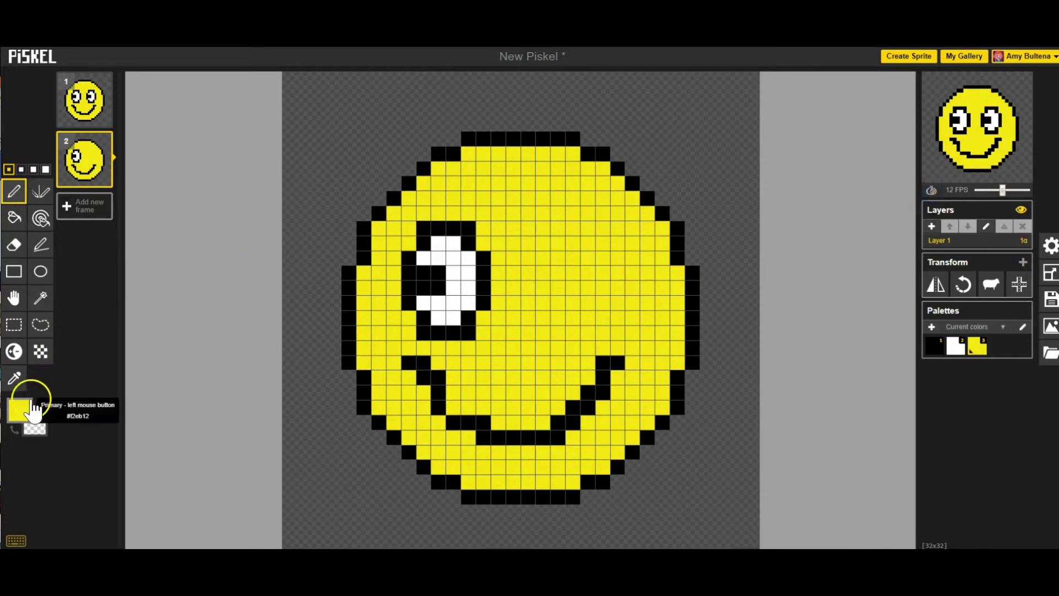
pyautogui.click(19, 409)
pyautogui.click(25, 474)
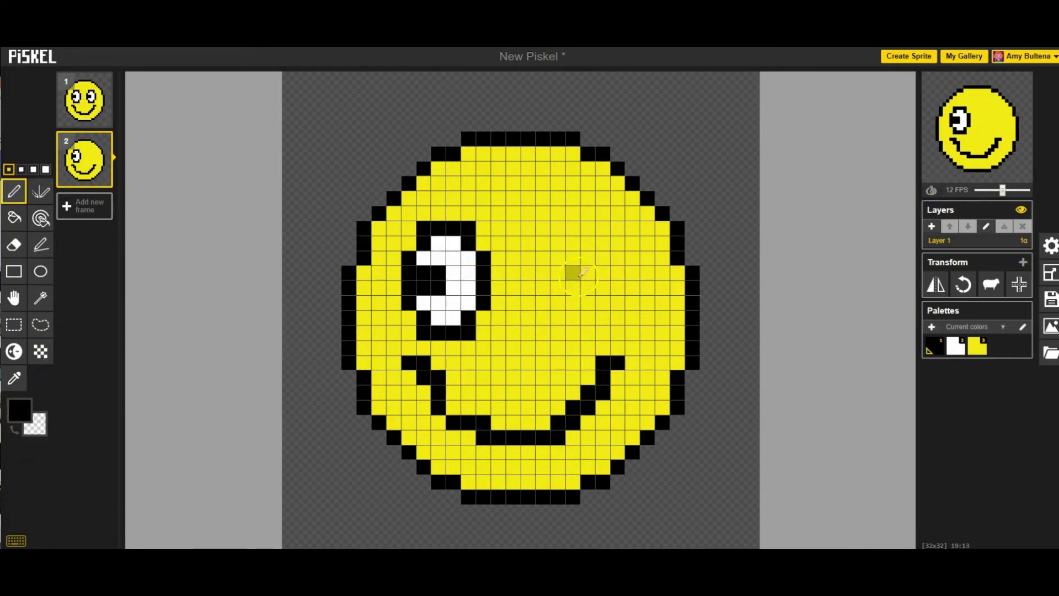
# Step: Draw black wink lines where the right eye was and outline a tongue below the mouth
pyautogui.moveTo(553, 283)
pyautogui.mouseDown()
pyautogui.moveTo(632, 231)
pyautogui.moveTo(562, 288)
pyautogui.moveTo(634, 284)
pyautogui.mouseUp()
pyautogui.moveTo(560, 293); pyautogui.dragTo(595, 315)
pyautogui.click(622, 327)
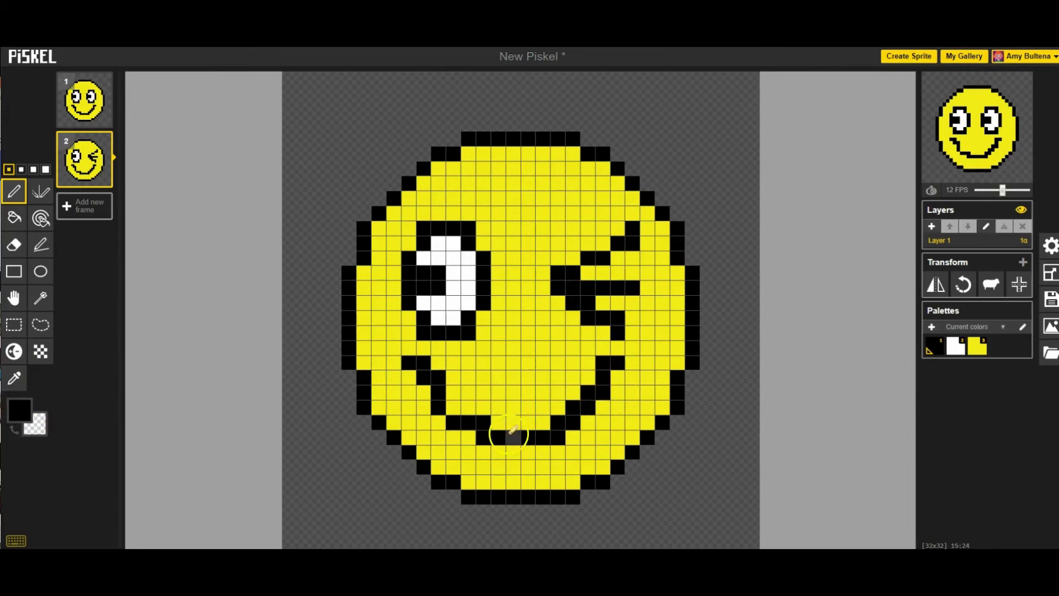
pyautogui.moveTo(510, 433)
pyautogui.mouseDown()
pyautogui.moveTo(512, 377)
pyautogui.moveTo(530, 354)
pyautogui.moveTo(568, 359)
pyautogui.moveTo(576, 386)
pyautogui.moveTo(543, 429)
pyautogui.mouseUp()
pyautogui.click(30, 418)
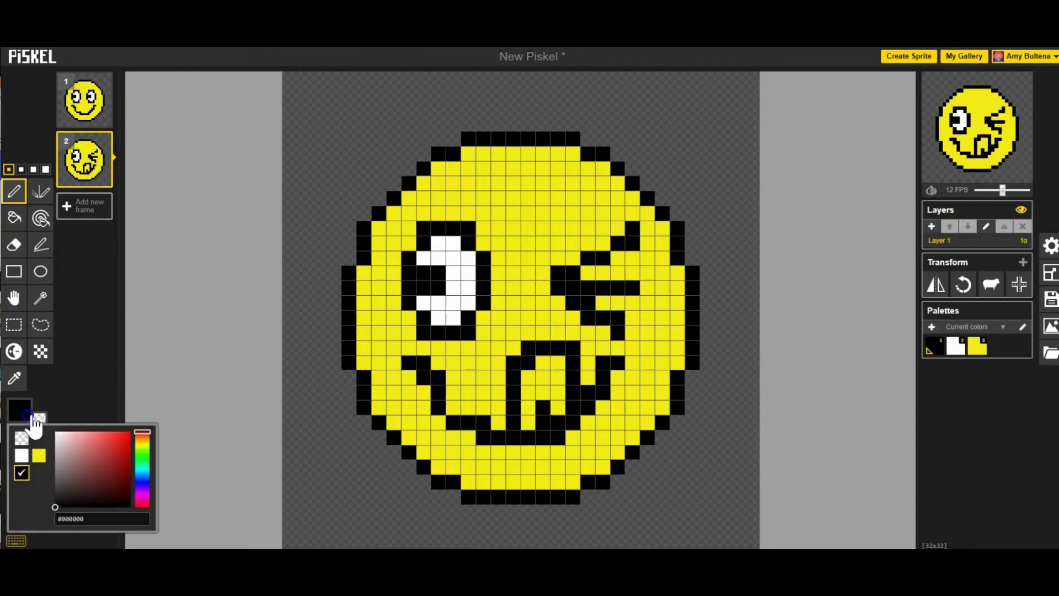
# Step: Fill the tongue red and set the animation playback speed to 5 FPS
pyautogui.moveTo(52, 512); pyautogui.dragTo(127, 438)
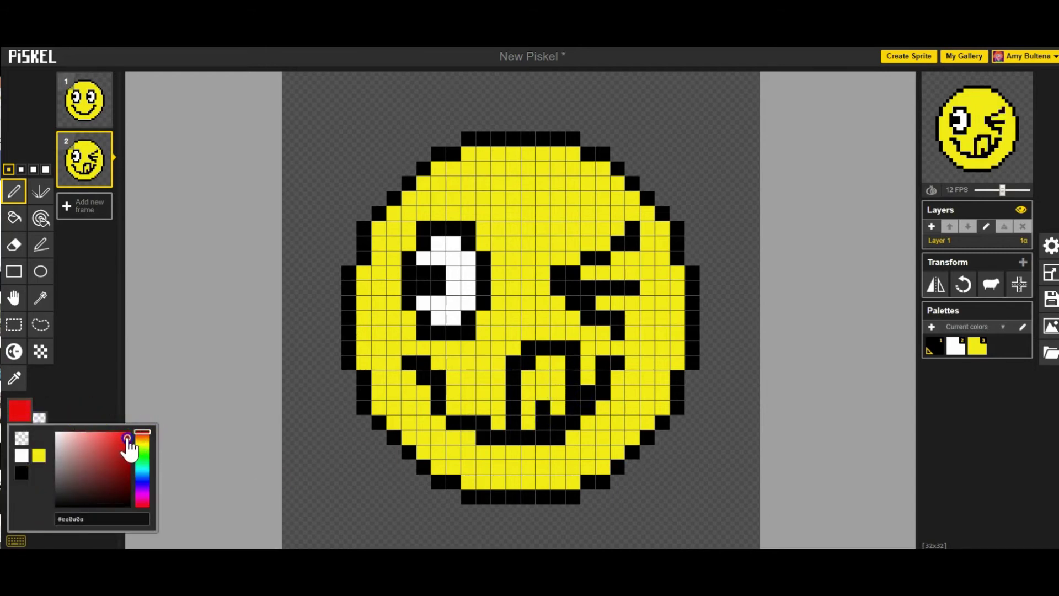
pyautogui.click(14, 218)
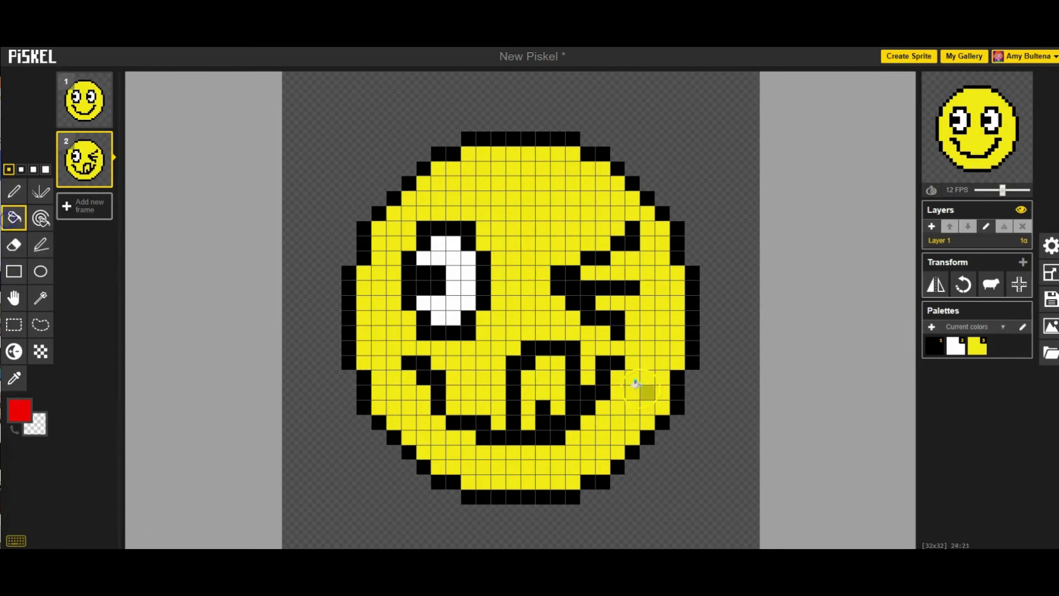
pyautogui.click(530, 373)
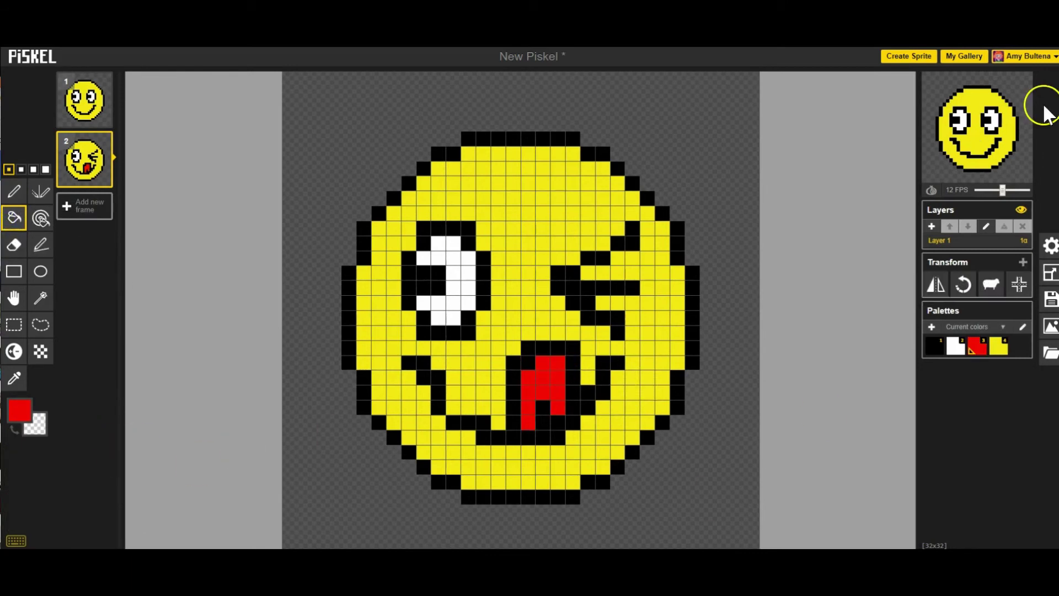
pyautogui.moveTo(1003, 191)
pyautogui.mouseDown()
pyautogui.moveTo(1022, 190)
pyautogui.moveTo(988, 190)
pyautogui.mouseUp()
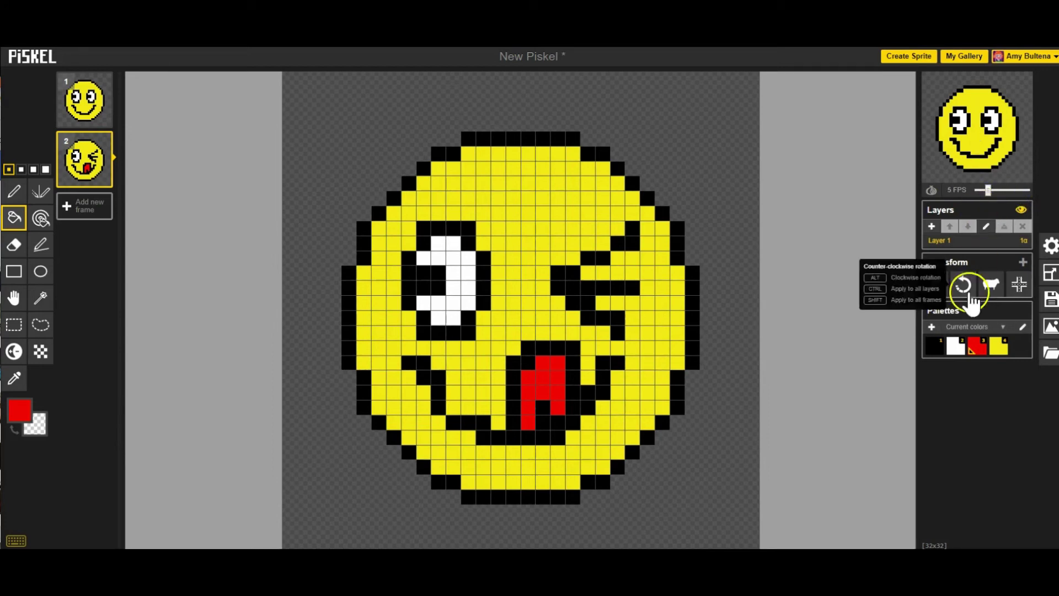
# Step: Set the GIF export resolution to 900 × 900 and upload it for a public link
pyautogui.click(1049, 336)
pyautogui.doubleClick(975, 203)
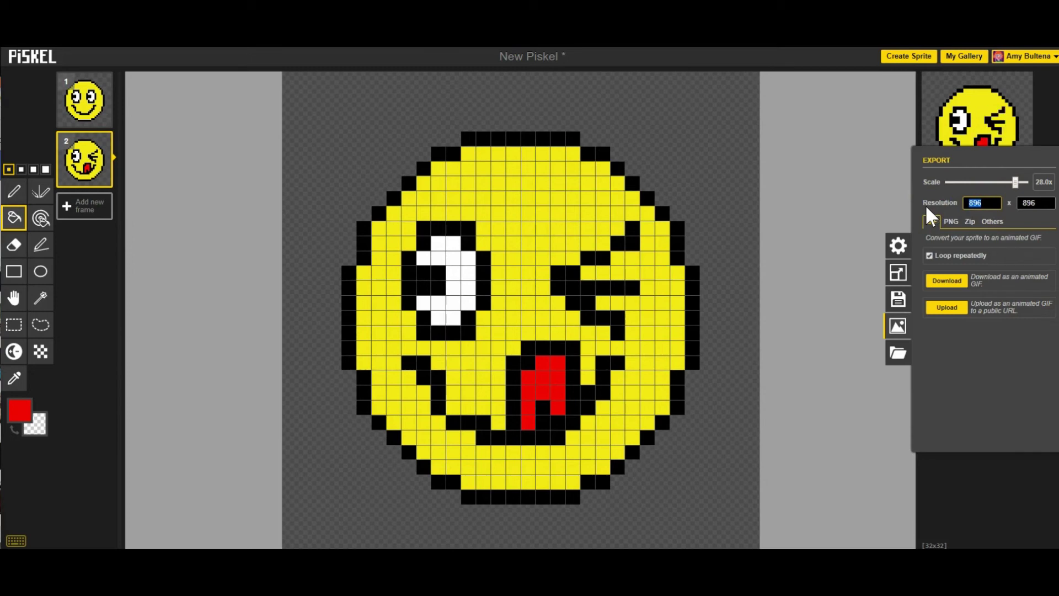
pyautogui.write('9')
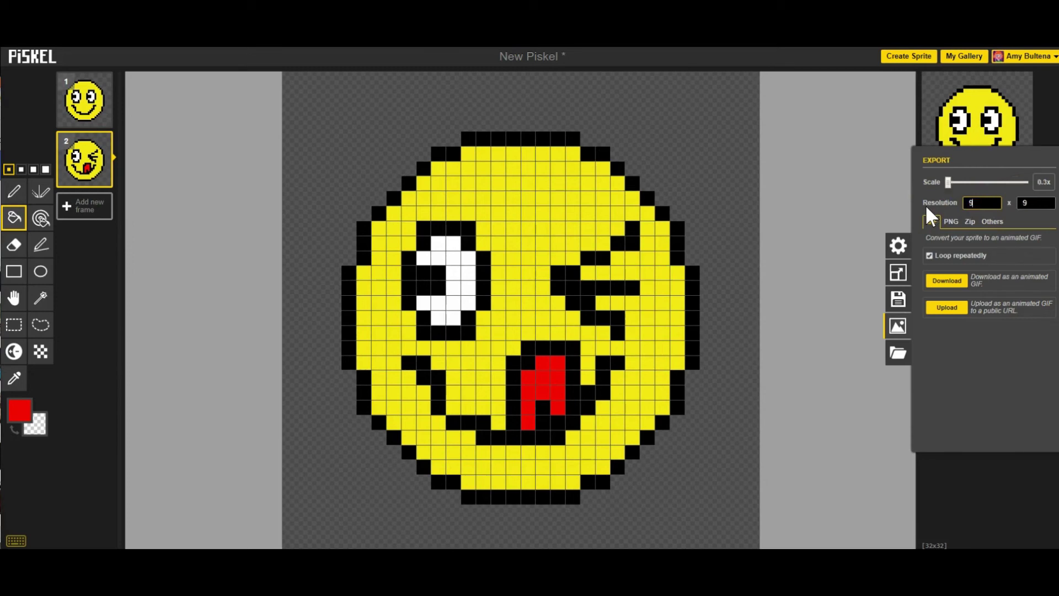
pyautogui.write('00')
pyautogui.click(955, 270)
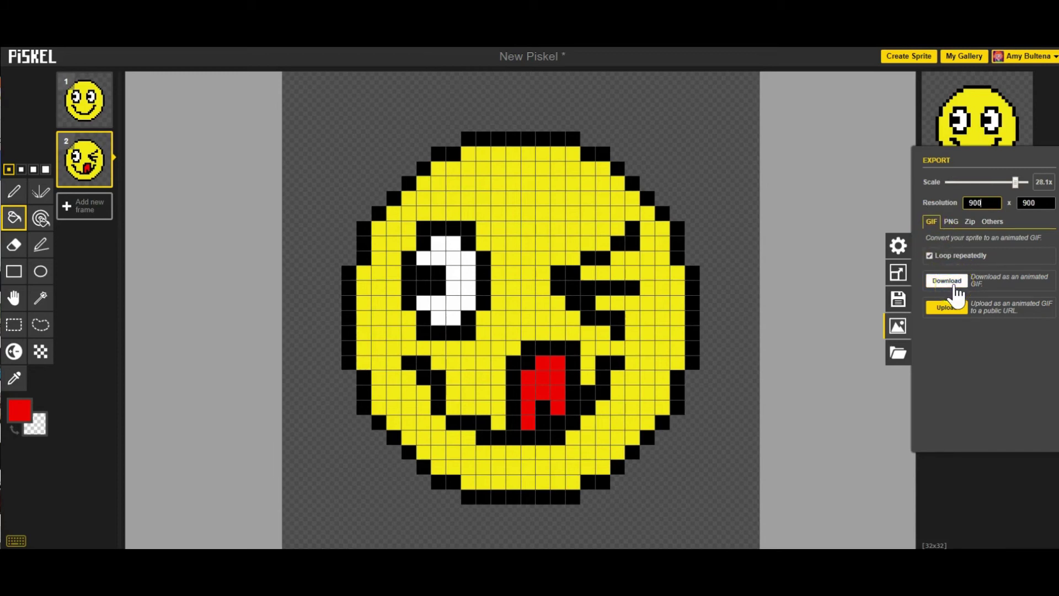
pyautogui.click(958, 309)
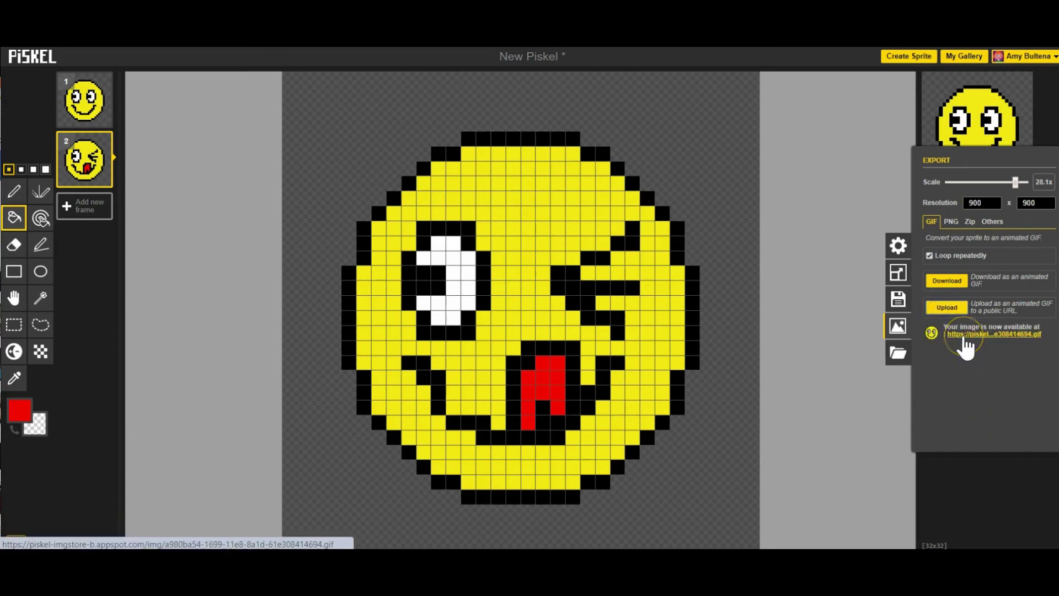
# Step: Open the uploaded GIF in the browser and choose to save the image
pyautogui.click(965, 336)
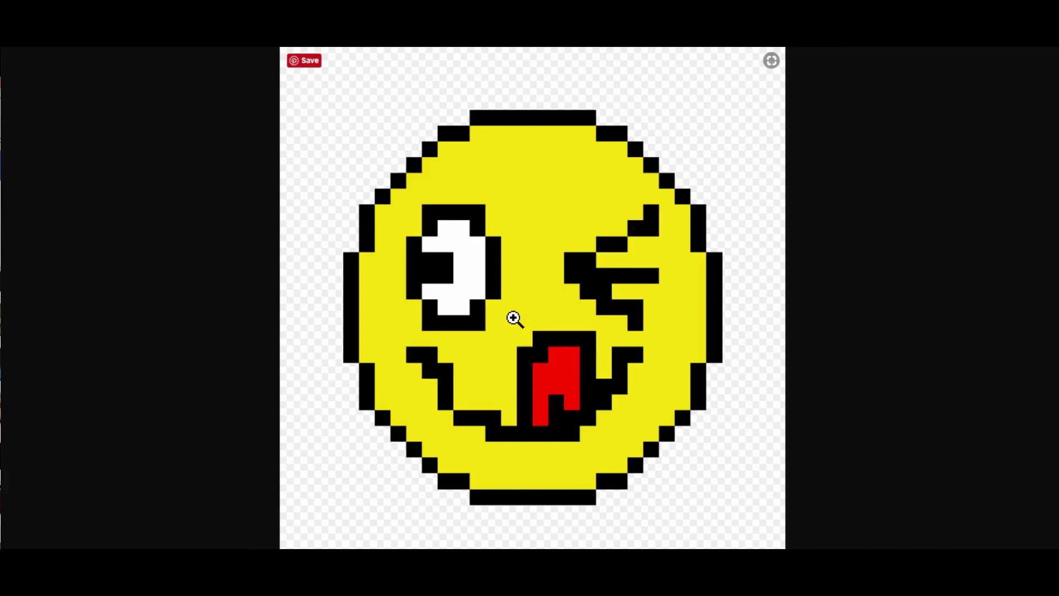
pyautogui.rightClick(513, 318)
pyautogui.click(541, 345)
# Step: Target the Desktop and name the file 'sample emoji animation'
pyautogui.scroll(-3, 236, 312)
pyautogui.click(67, 203)
pyautogui.doubleClick(433, 442)
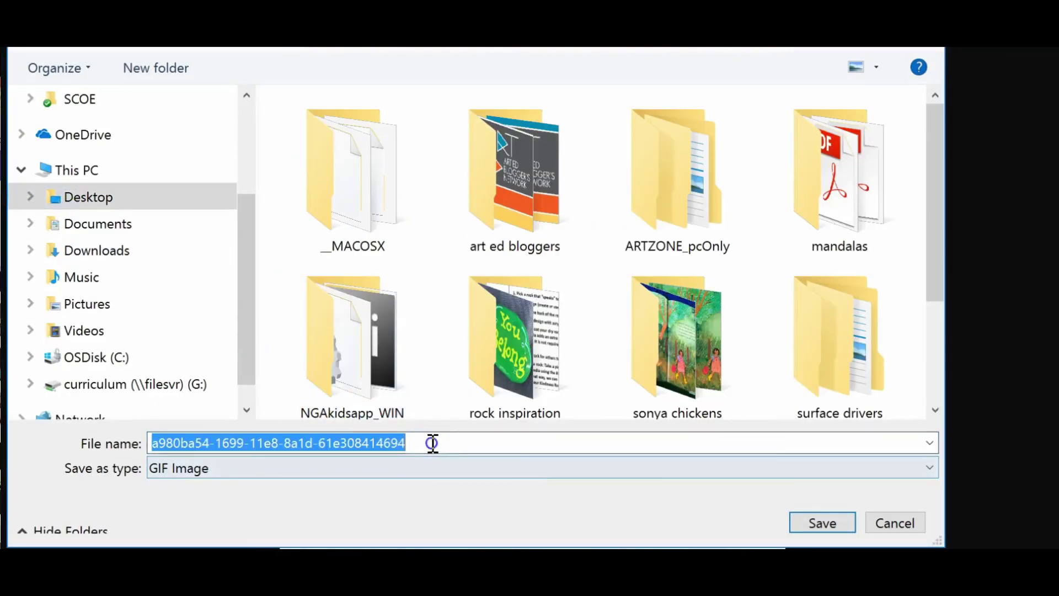
pyautogui.write('s')
pyautogui.write('mple emoji')
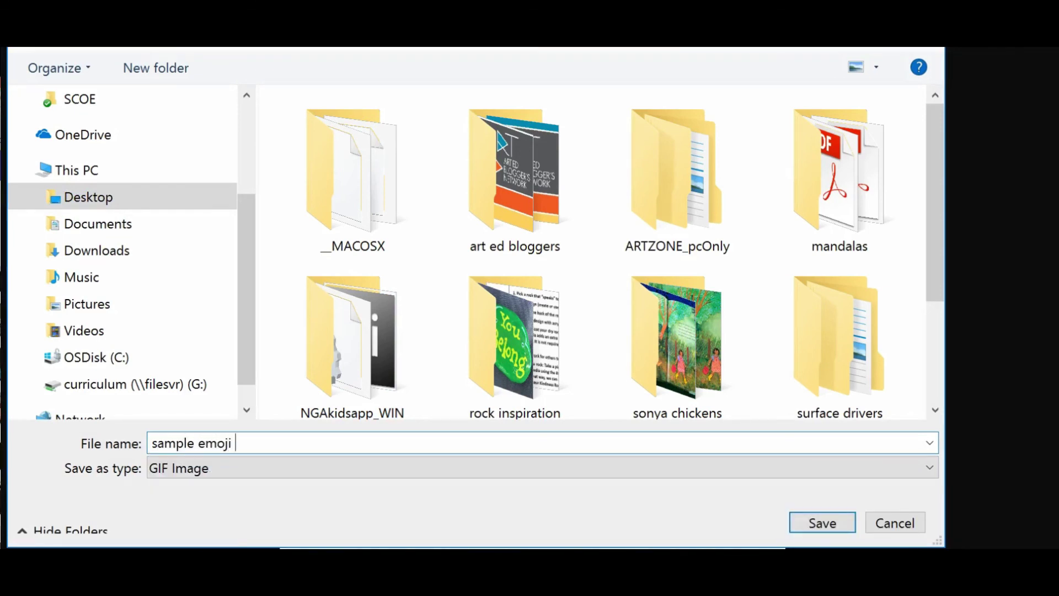
pyautogui.write(' animation')
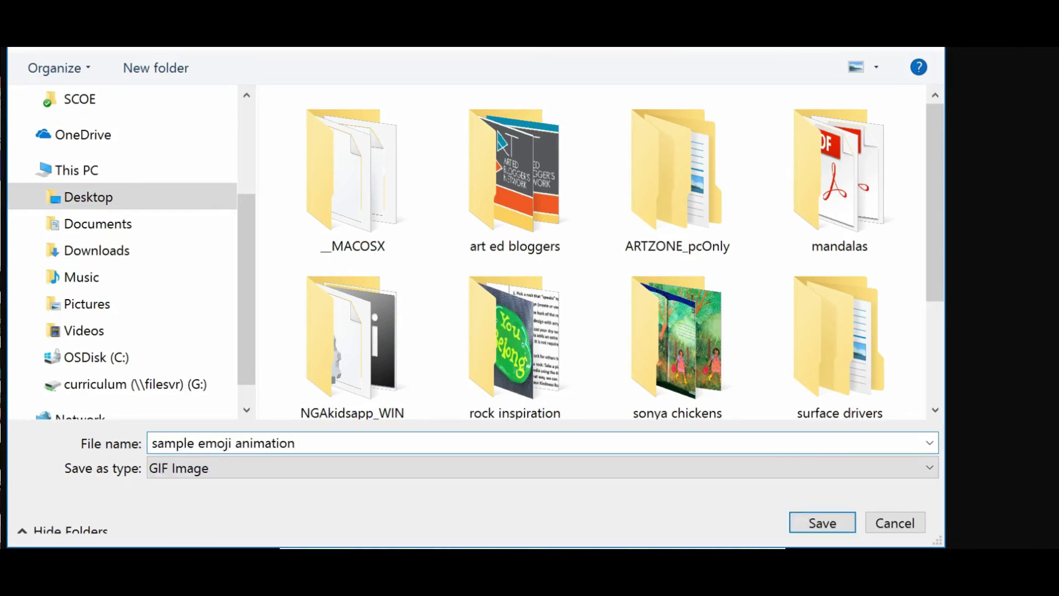